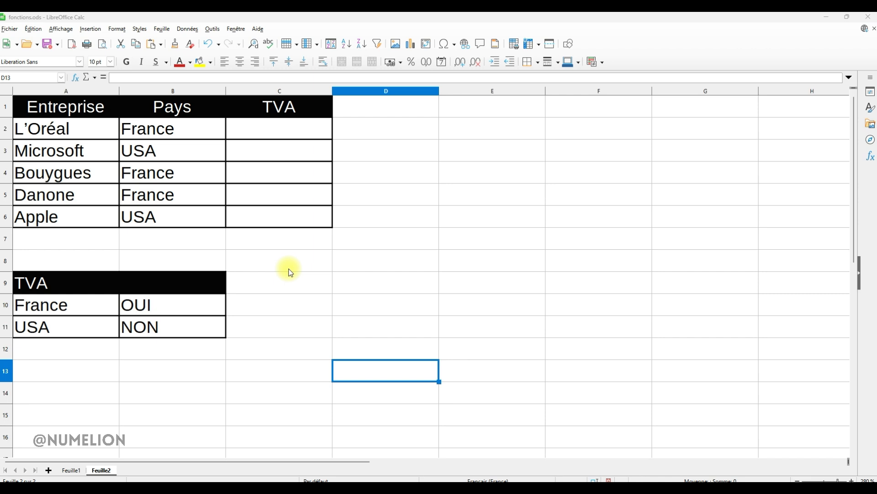
Examine the company table's Entreprise, Pays and TVA columns and the TVA reference table for France and USA.
left_click(77, 116)
left_click_drag(77, 116, 279, 216)
left_click_drag(62, 206, 65, 123)
left_click(144, 134)
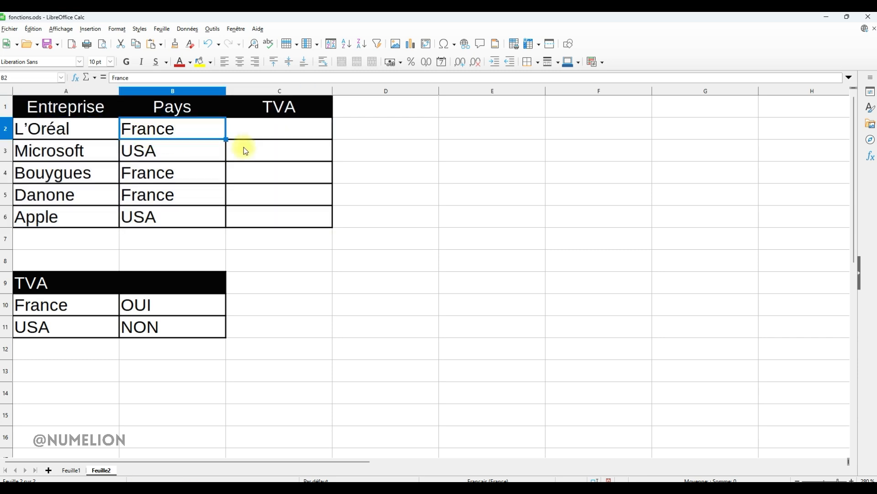
left_click(263, 135)
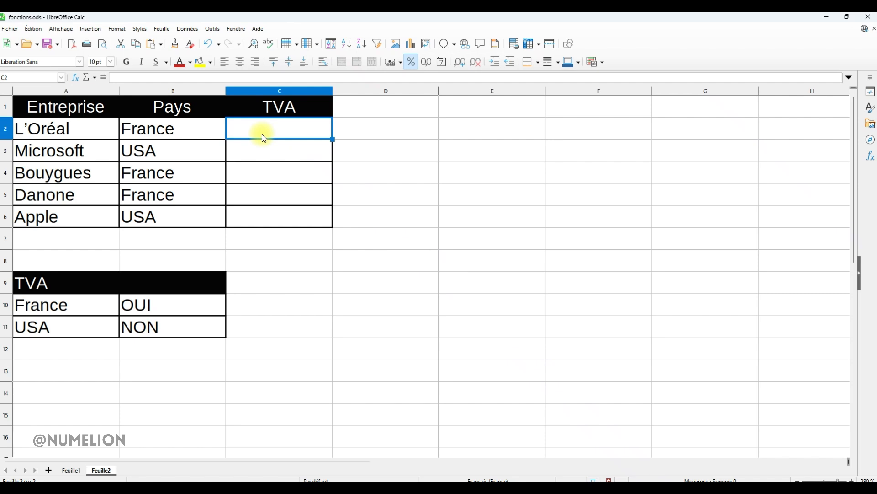
left_click(55, 283)
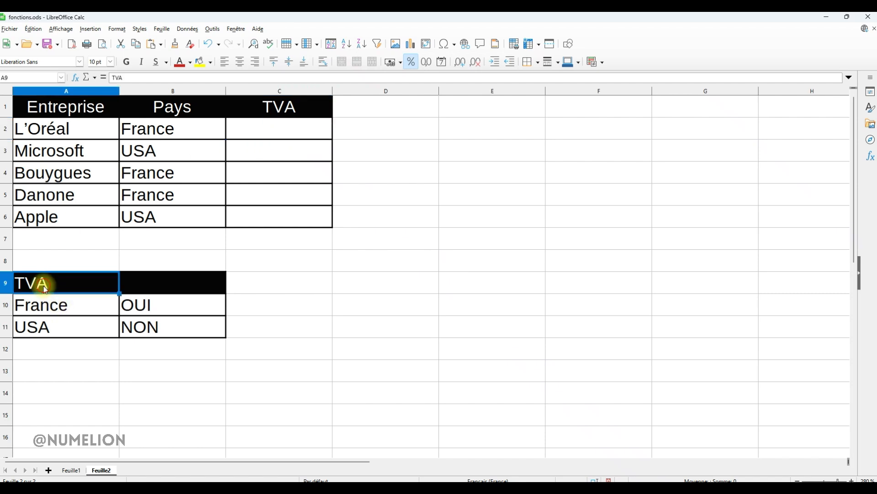
left_click(43, 310)
left_click(155, 303)
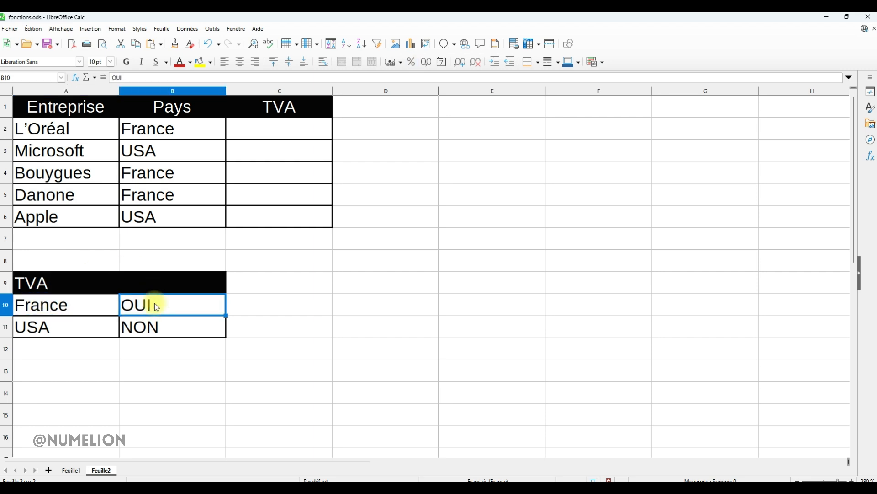
left_click(152, 331)
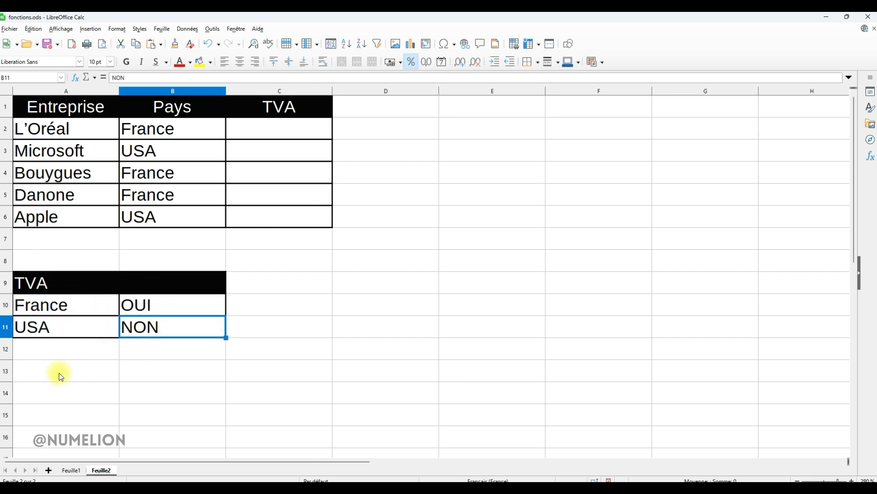
Start a SI formula in C2 that tests whether B2 = "France".
left_click(247, 133)
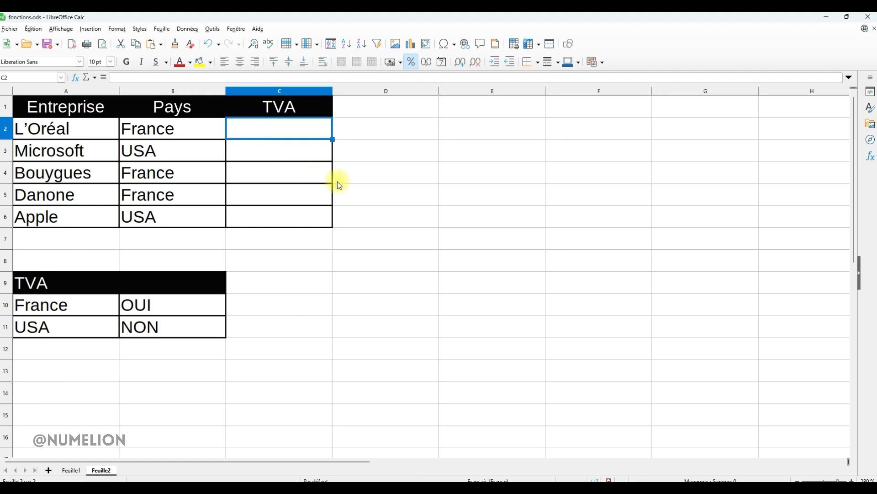
left_click(272, 128)
type("=")
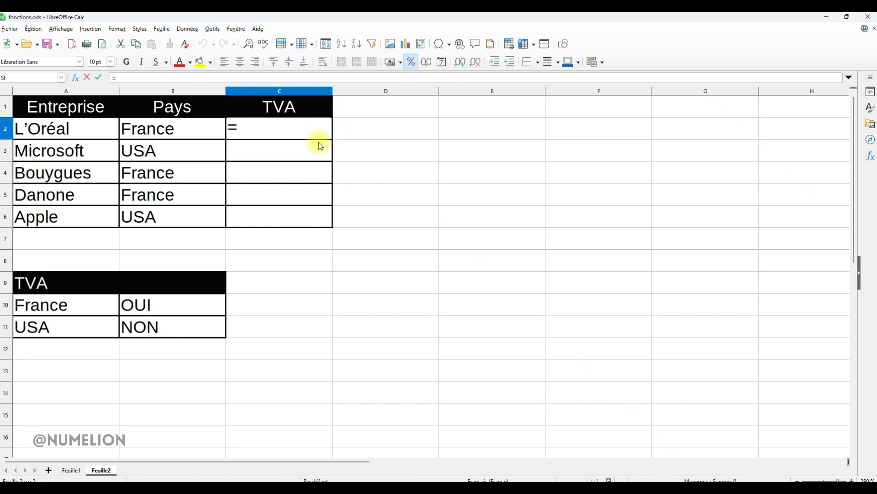
type("SI")
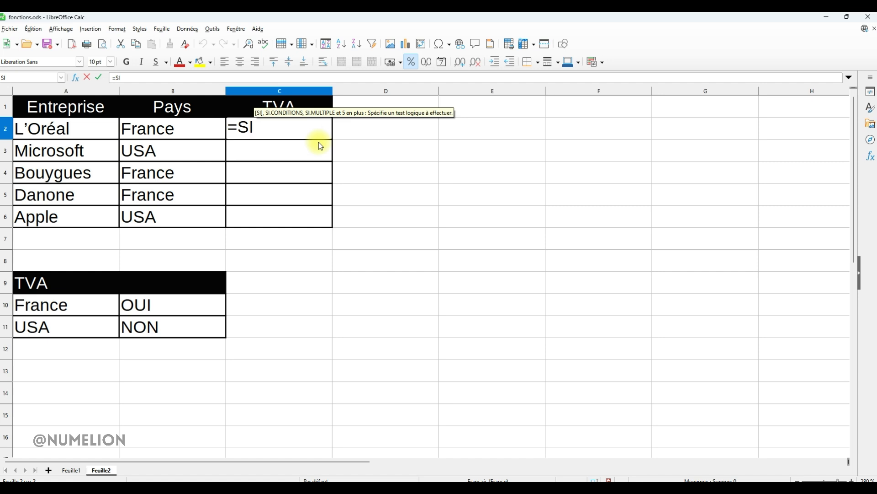
type("(")
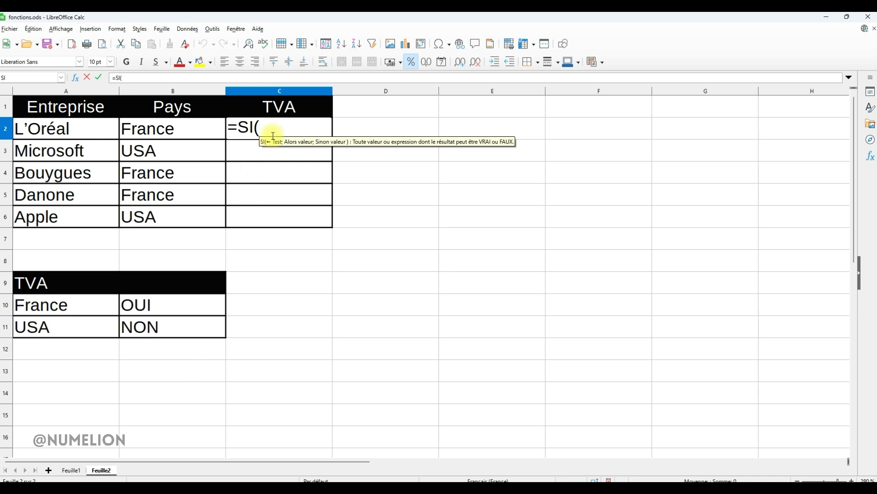
left_click(163, 132)
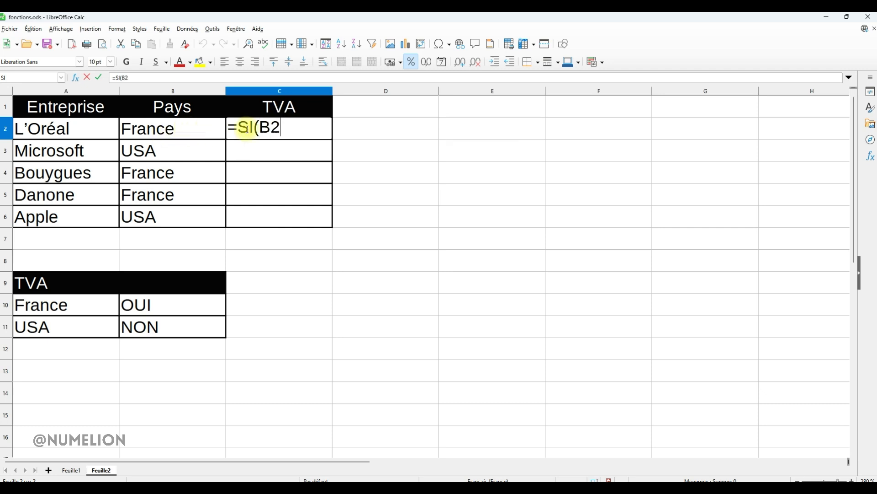
type("=")
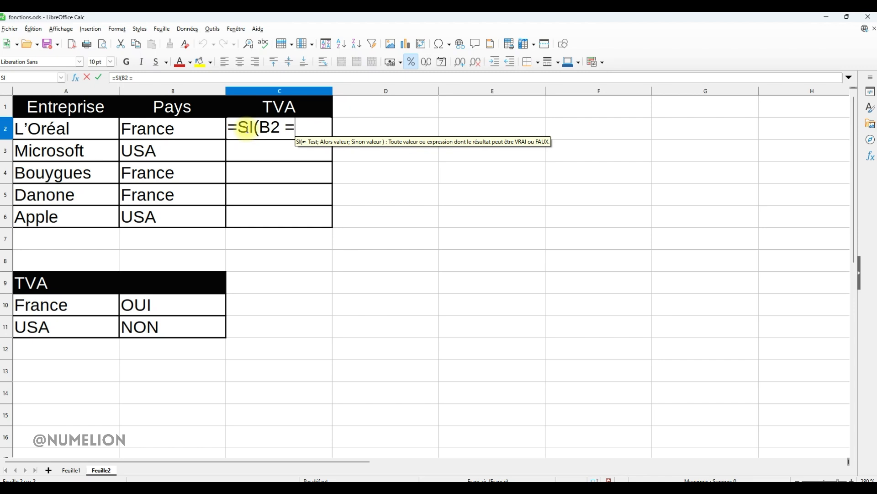
type(" \"")
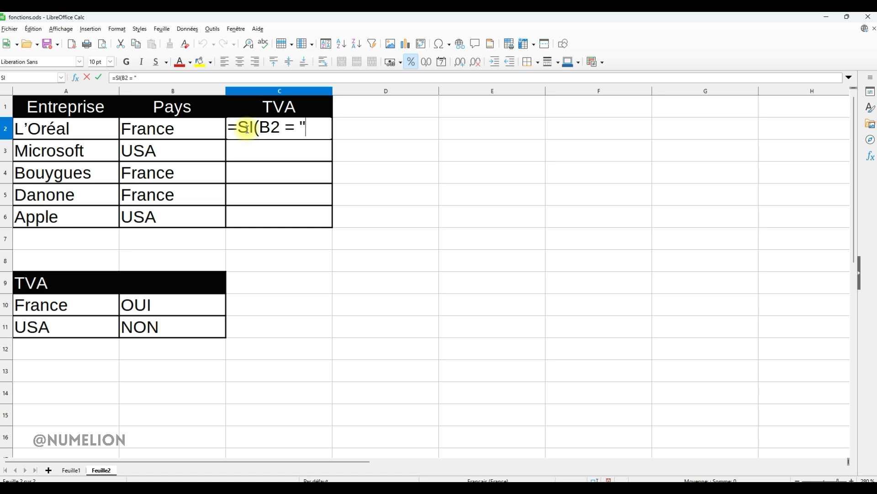
type("France")
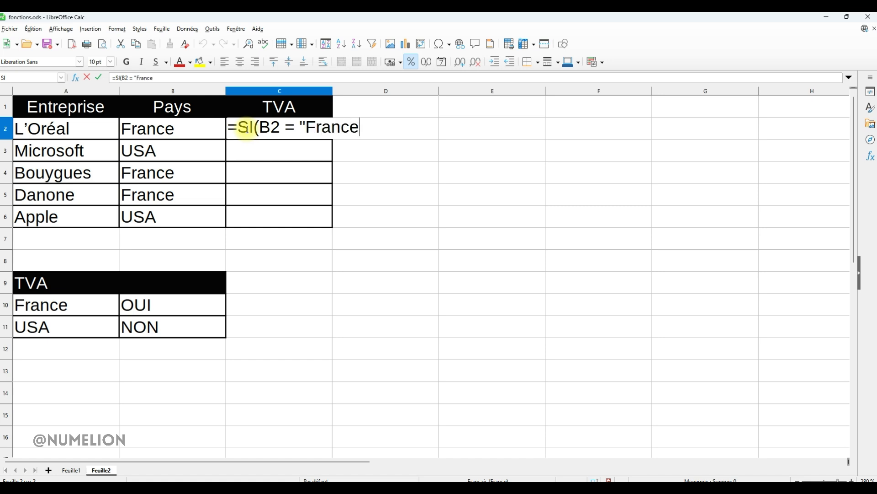
type("\"")
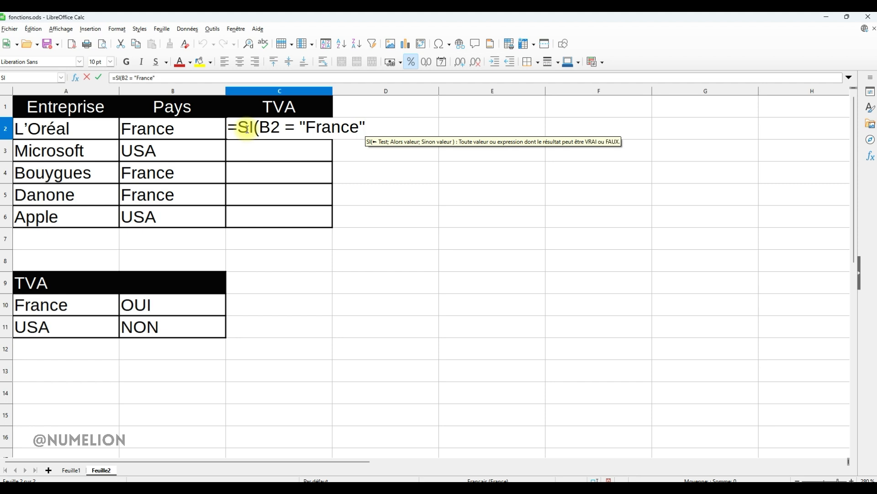
type(";")
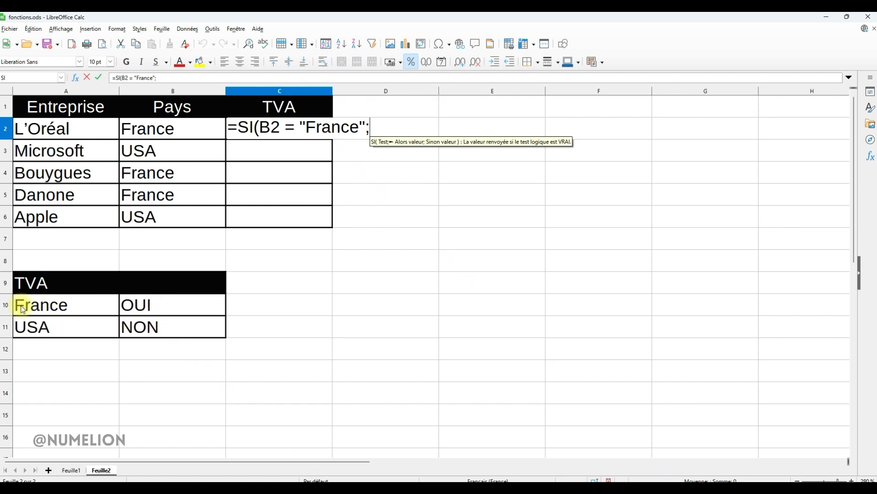
type("\"OUI\"")
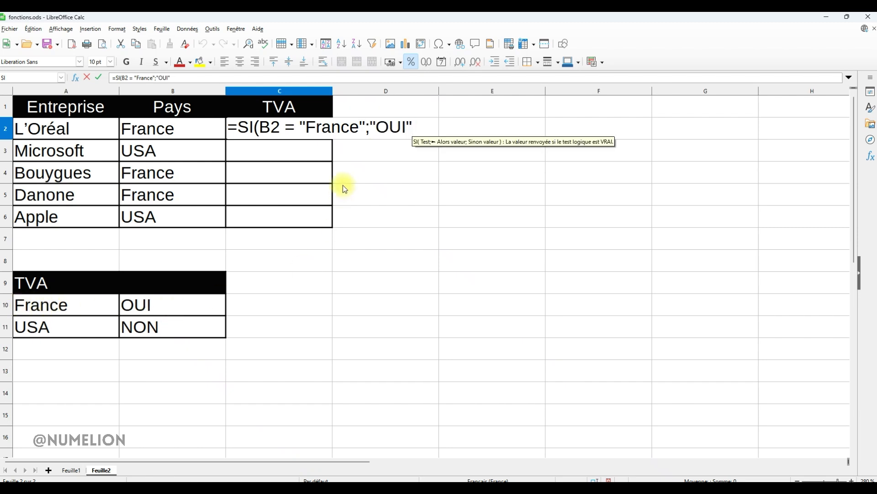
key("BackSpace")
key("BackSpace")
key("BackSpace")
key("BackSpace")
key("BackSpace")
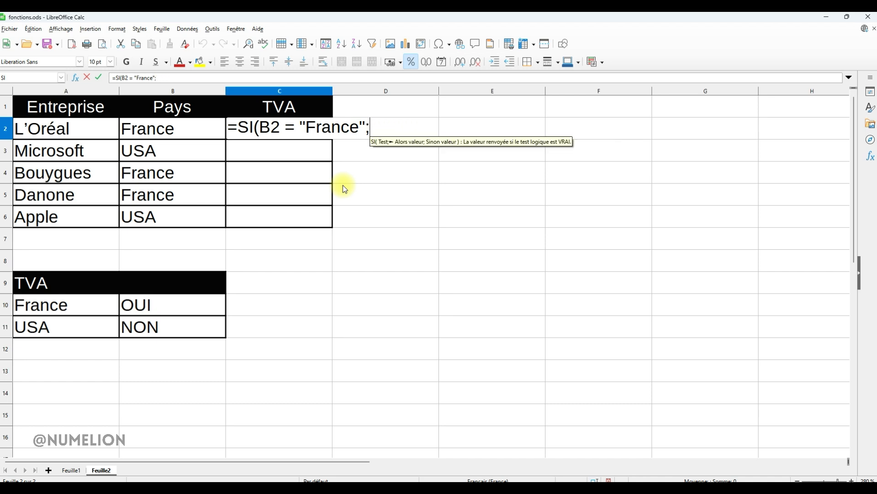
Use cell B10 as the value the C2 formula returns when its test is true.
type("B10")
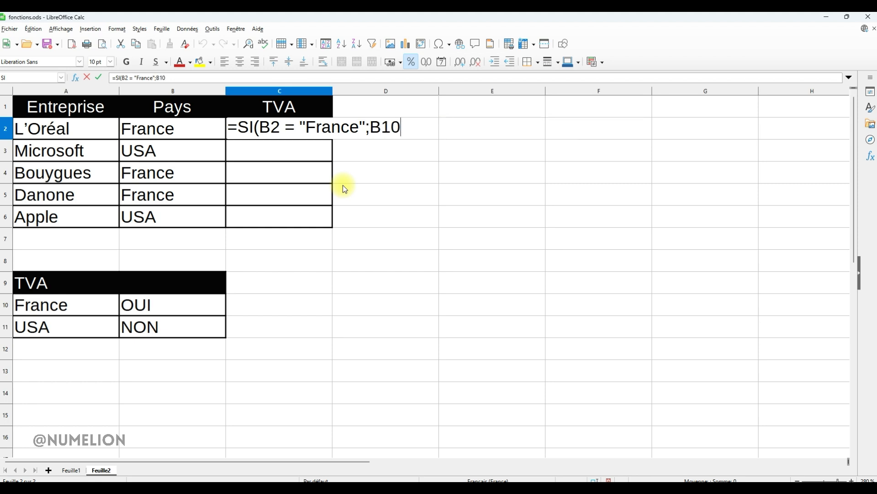
type(";")
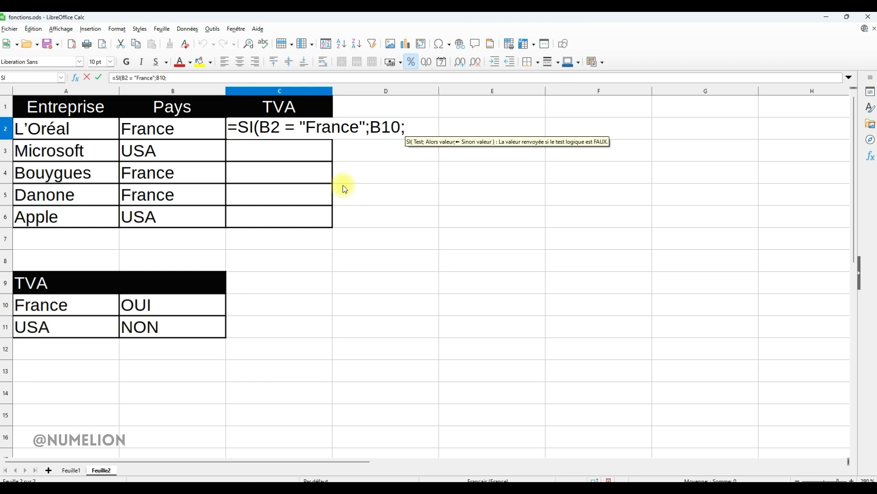
type("B")
key("BackSpace")
type("\"F")
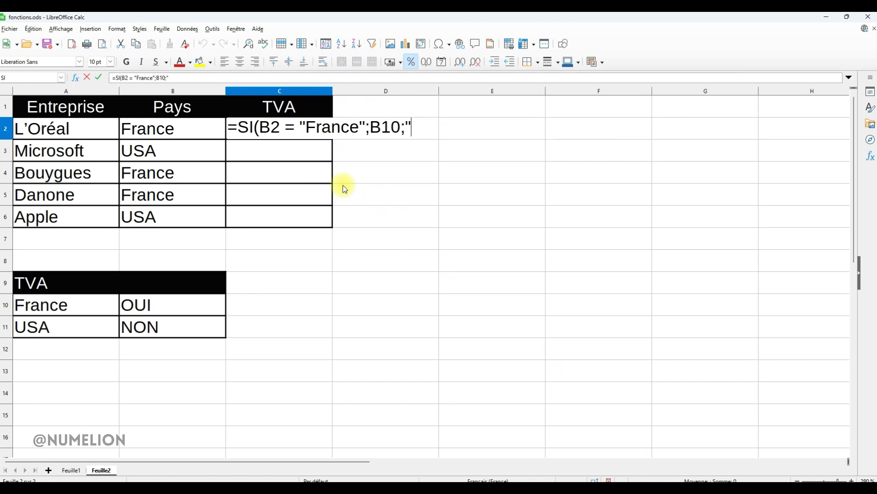
type("AUX")
key("BackSpace")
key("BackSpace")
key("BackSpace")
key("BackSpace")
type("N")
key("BackSpace")
type("ON\"")
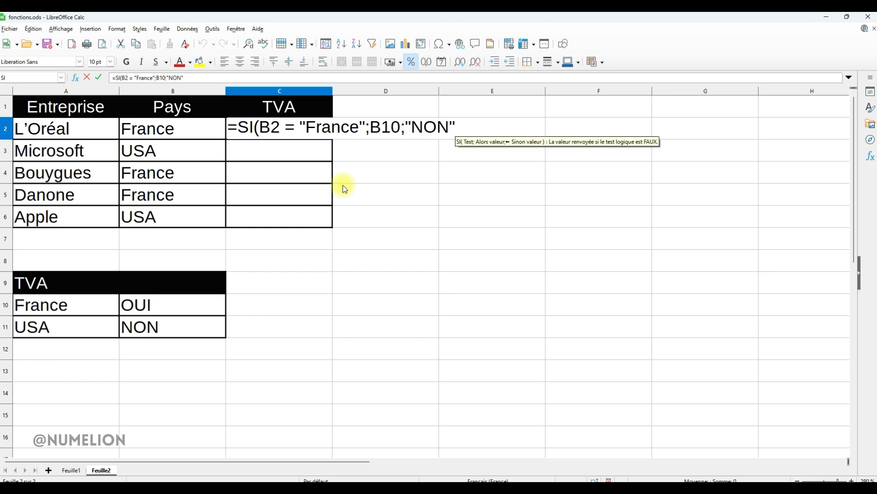
key("BackSpace")
key("BackSpace")
key("BackSpace")
key("BackSpace")
key("BackSpace")
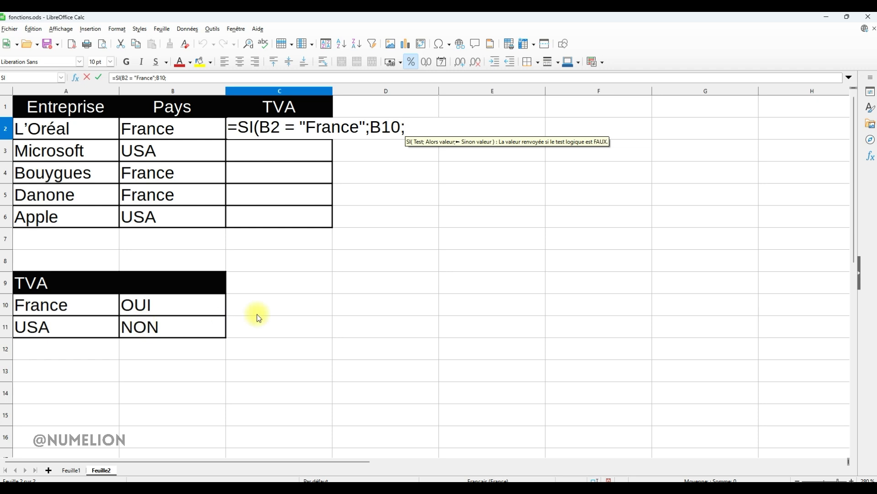
Complete the C2 formula with B11 as the value returned when the test is false.
type("B11")
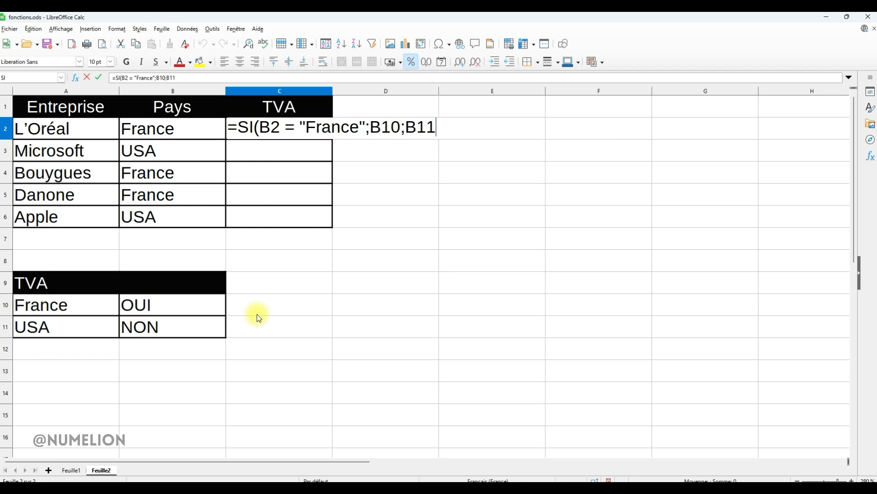
type(")")
key("Return")
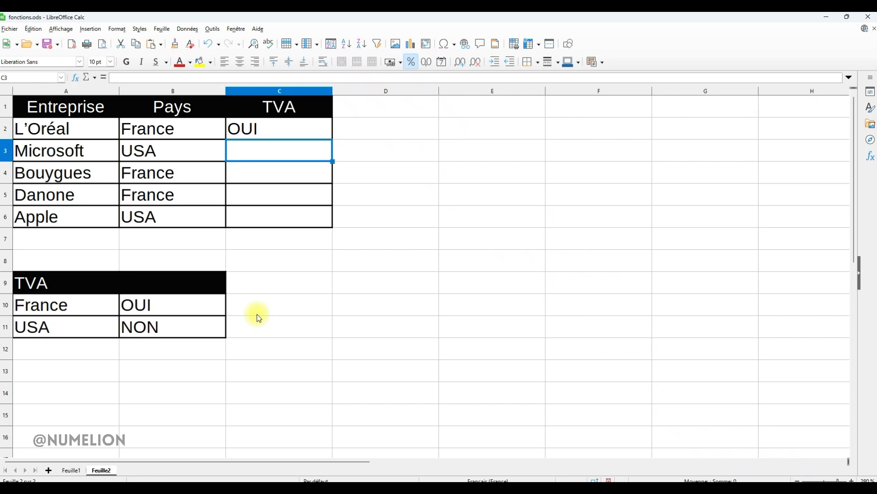
Fill the TVA formula from C2 down to C3 and C4, checking the copied cell references.
left_click(254, 133)
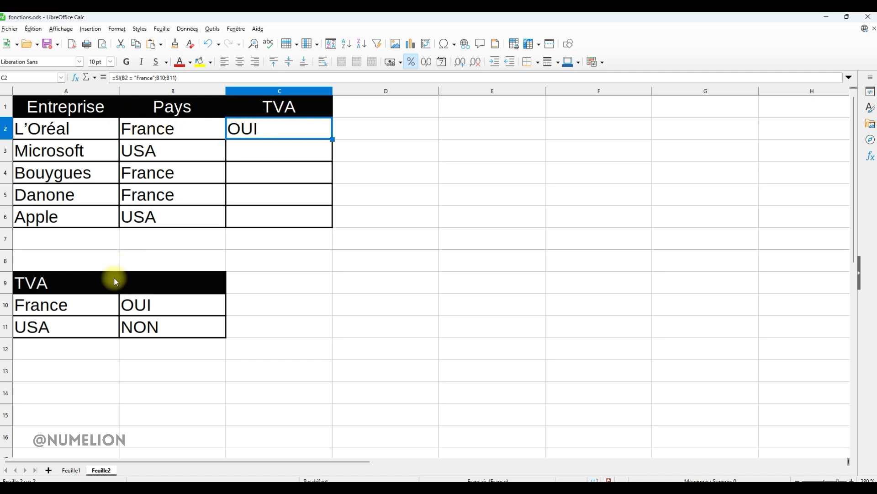
left_click(169, 305)
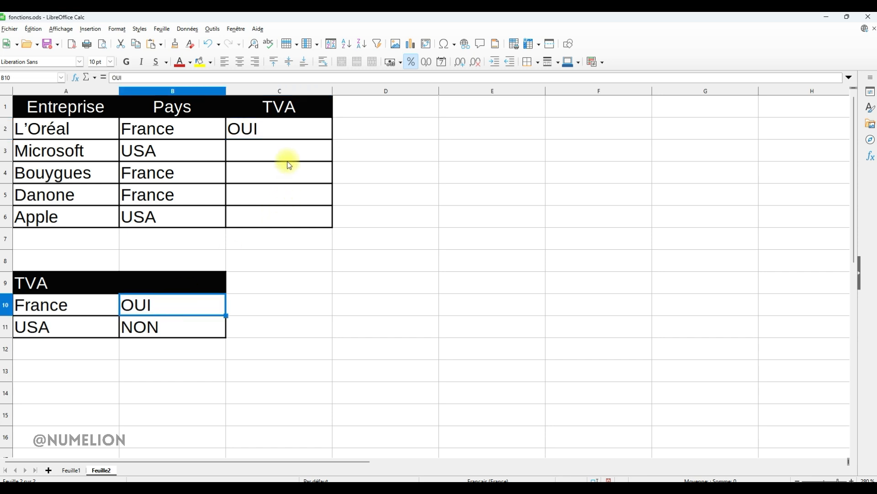
left_click(276, 129)
left_click_drag(332, 142, 333, 153)
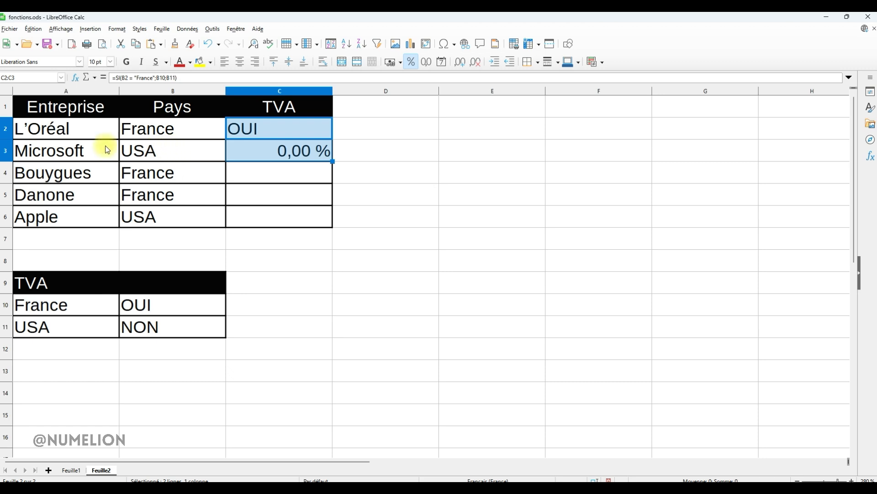
left_click(301, 155)
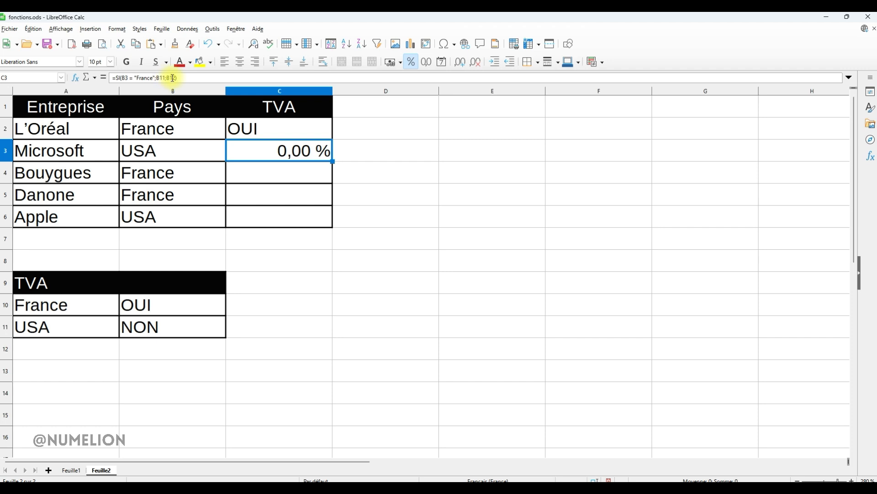
left_click_drag(336, 160, 327, 178)
left_click(321, 179)
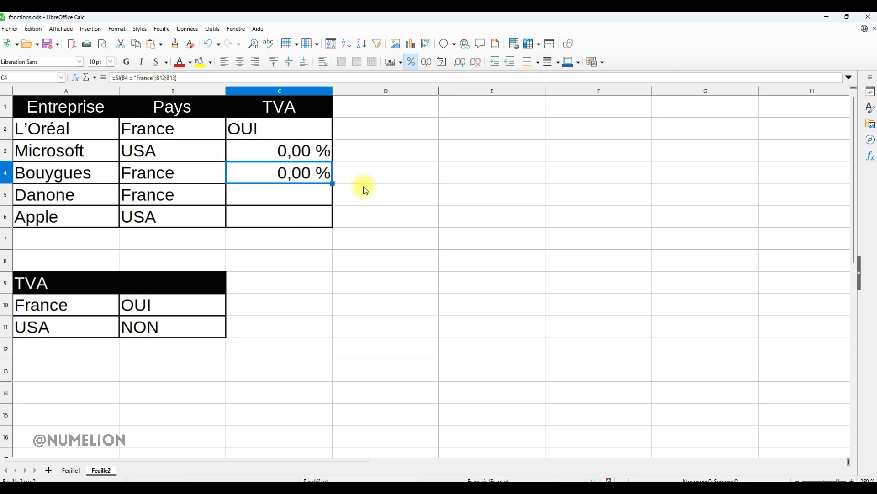
Lock the row references in the C2 formula so it reads =SI(B2 = "France";B$10;B$11).
left_click(308, 132)
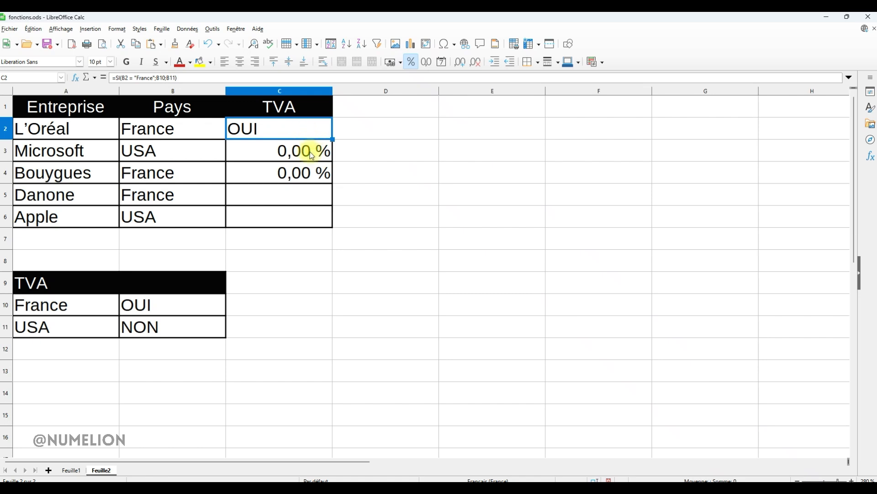
left_click(158, 77)
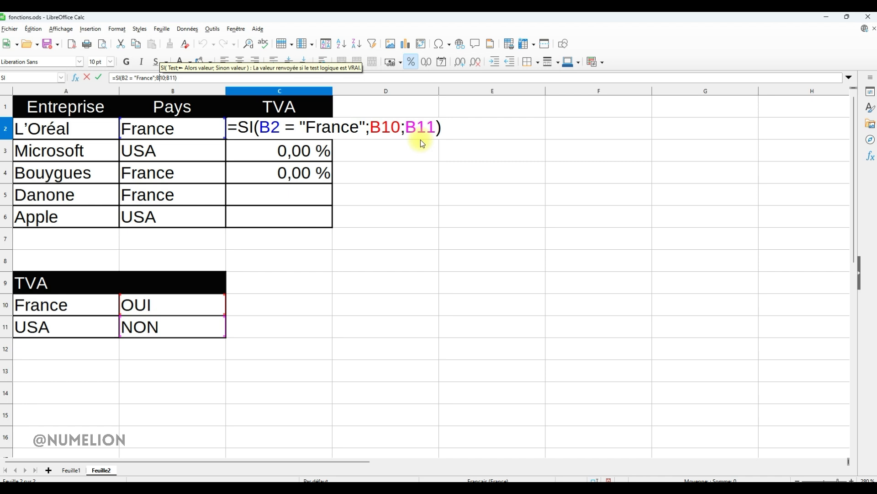
type("$")
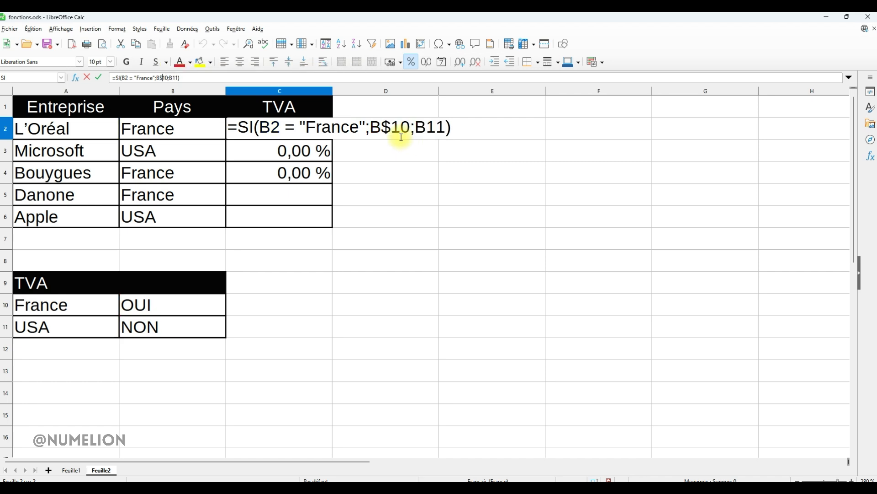
left_click(171, 77)
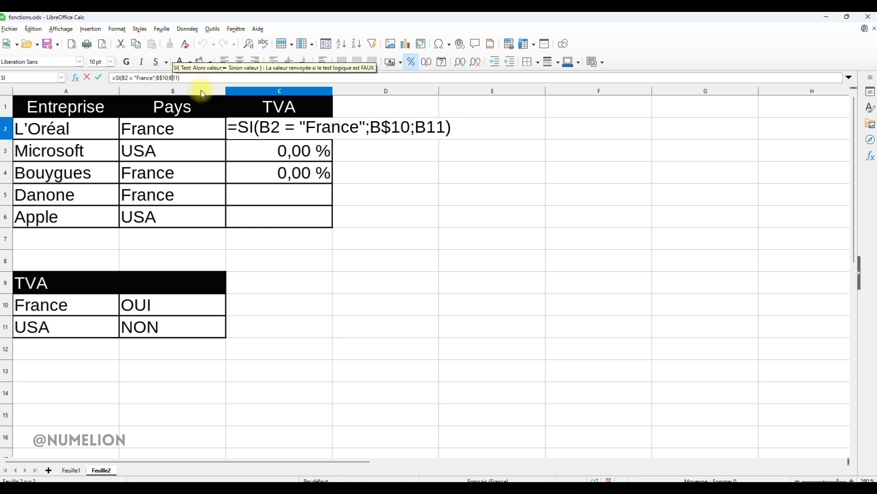
type("$")
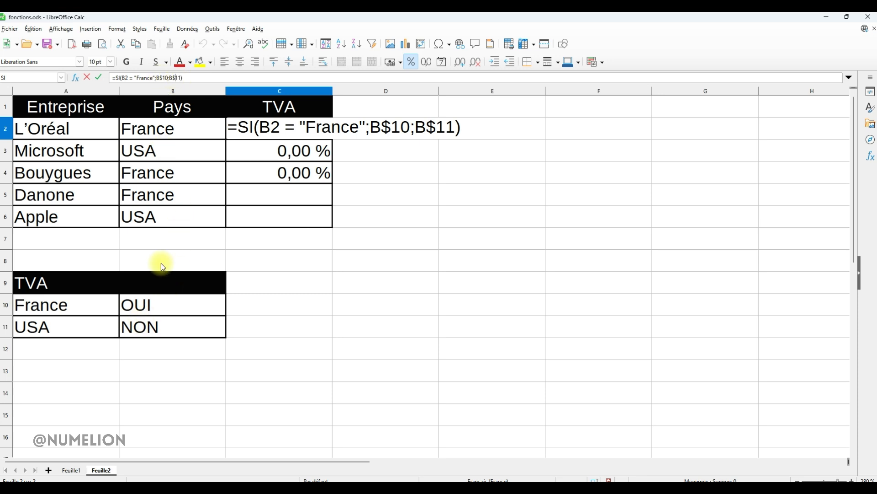
key("Return")
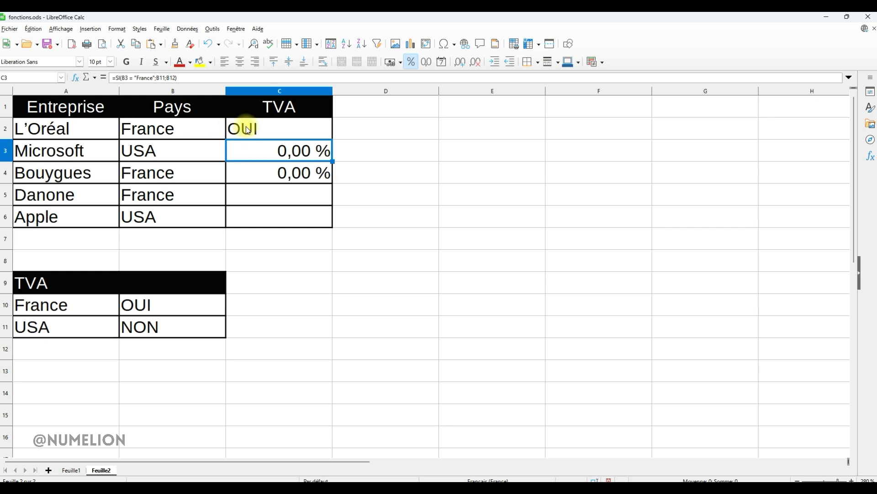
Fill the TVA formula from C2 down to C6, checking the results against the countries and the TVA table.
left_click(247, 131)
left_click_drag(336, 141, 344, 220)
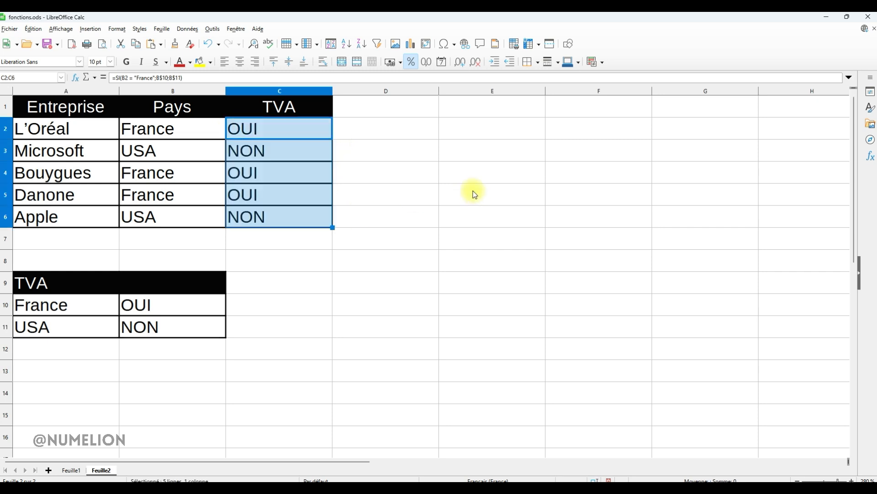
left_click(302, 152)
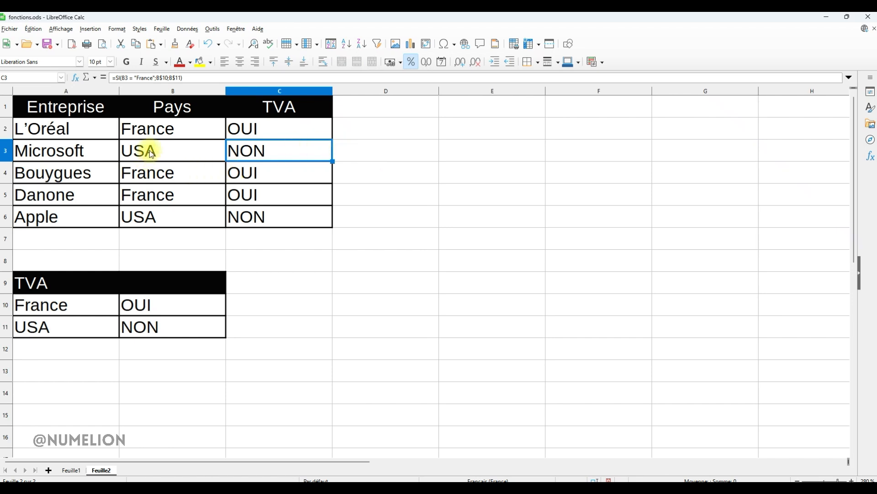
left_click(274, 132)
left_click(126, 304)
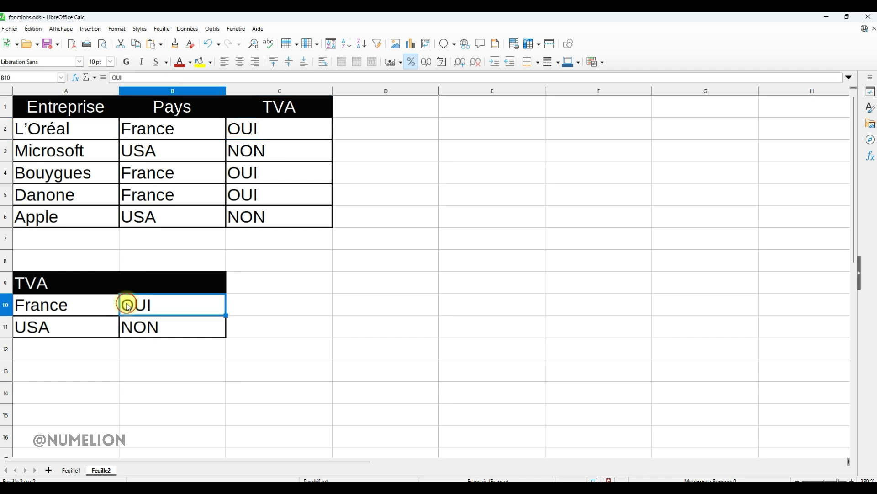
left_click(146, 328)
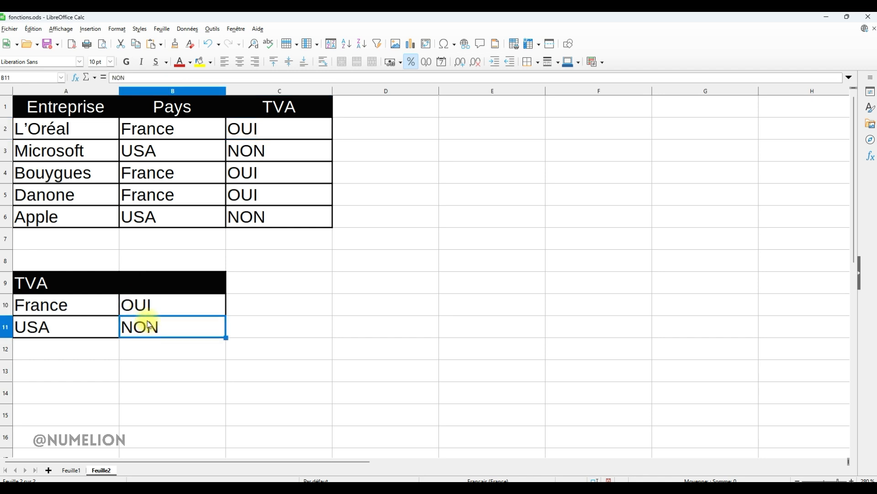
left_click(359, 130)
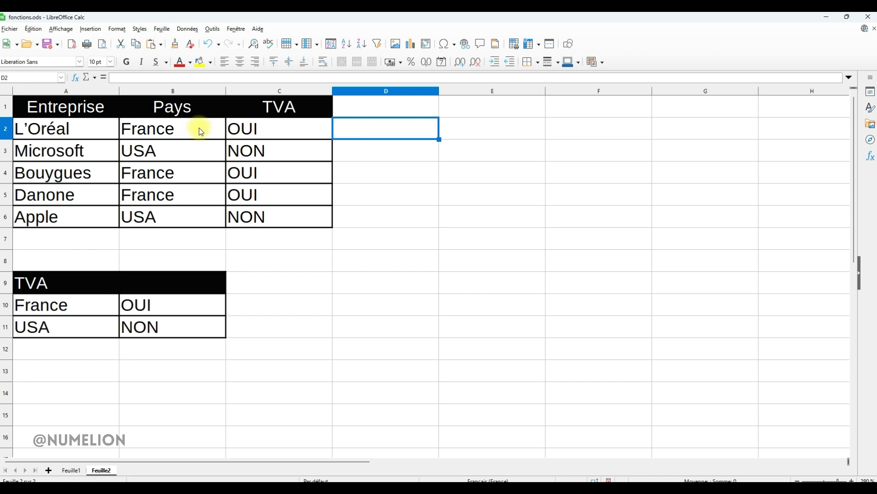
Replace the country in B2 with the number 10.
left_click(175, 132)
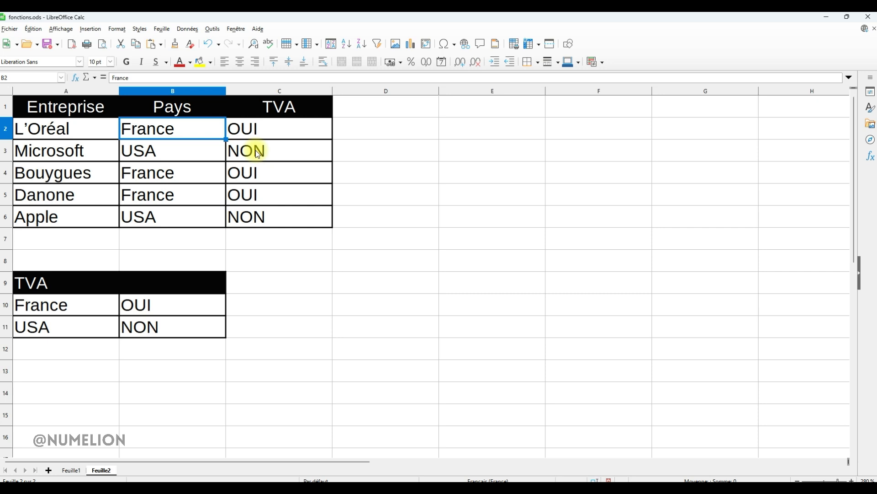
type("10")
key("Return")
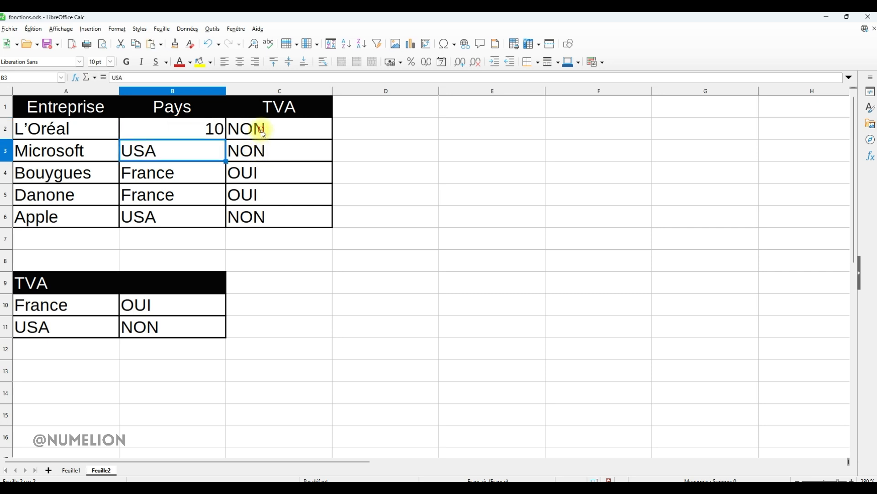
Change the test in the C2 formula to B2 > 5.
left_click(263, 132)
double_click(284, 127)
left_click_drag(285, 127, 366, 127)
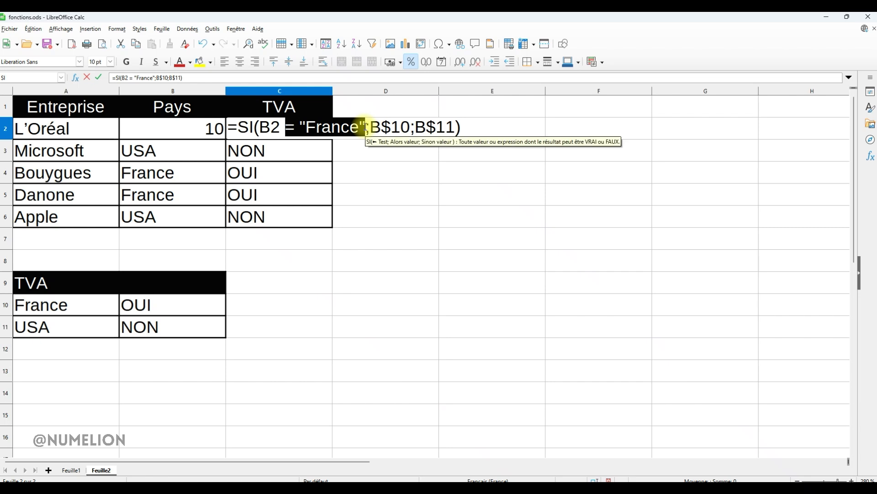
type("> 5")
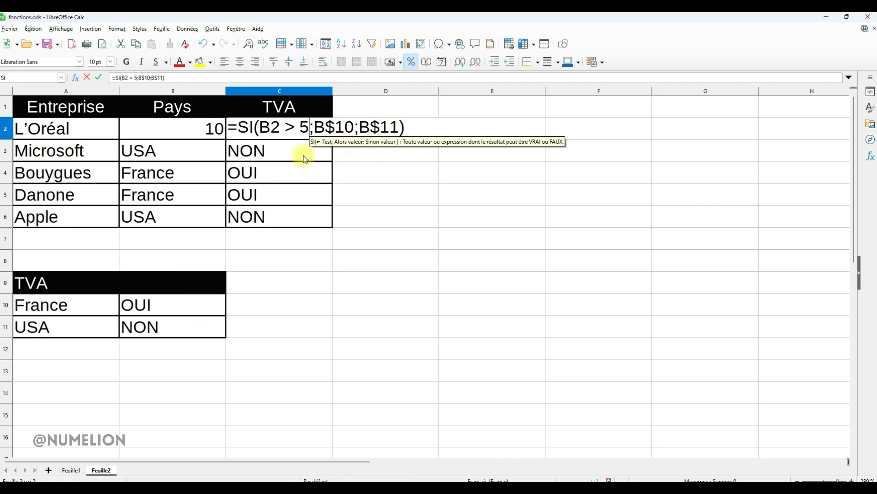
key("Return")
left_click(235, 129)
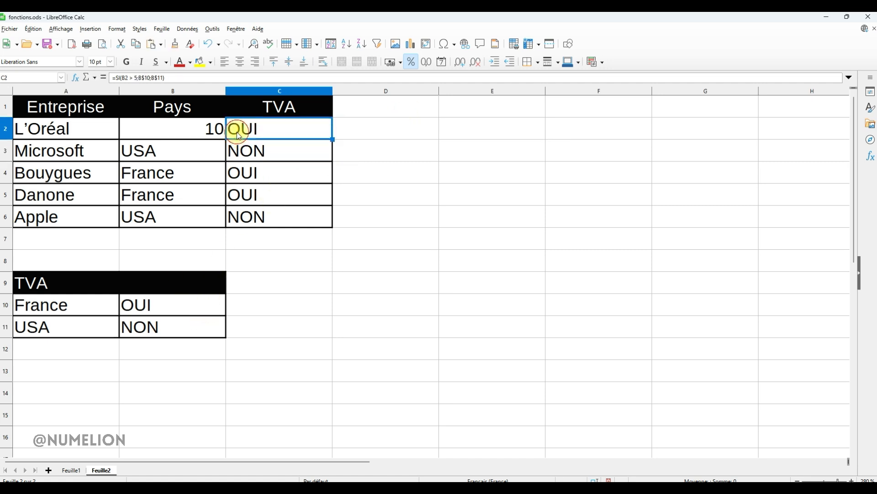
Try adding B3 after B2 in the C2 test, cancel that edit, and undo the trial changes in B2 and C2.
double_click(270, 129)
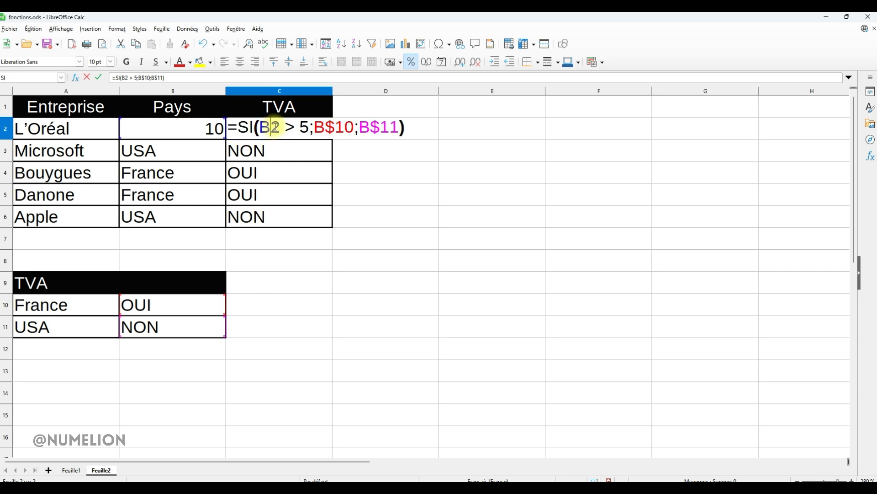
left_click(278, 128)
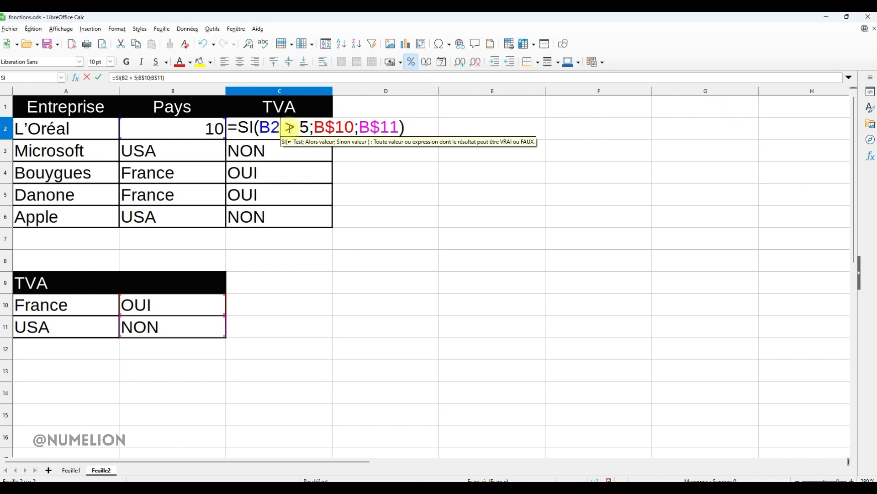
left_click(151, 150)
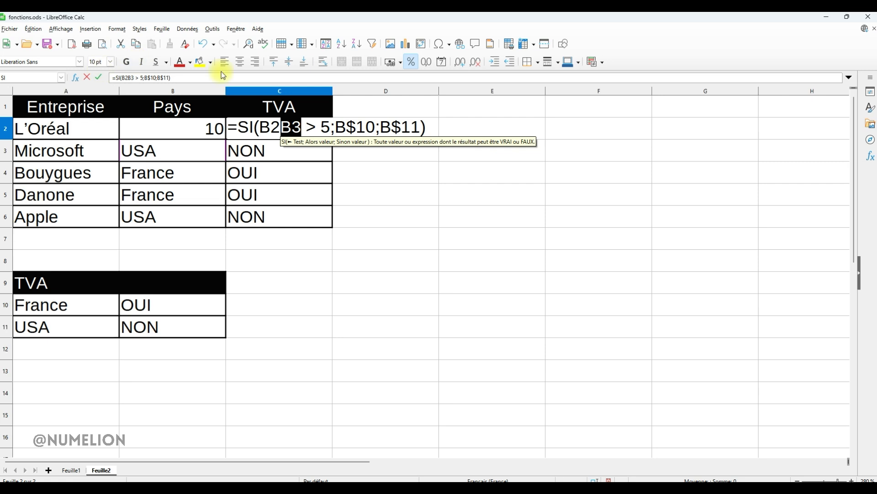
key("Escape")
left_click(390, 127)
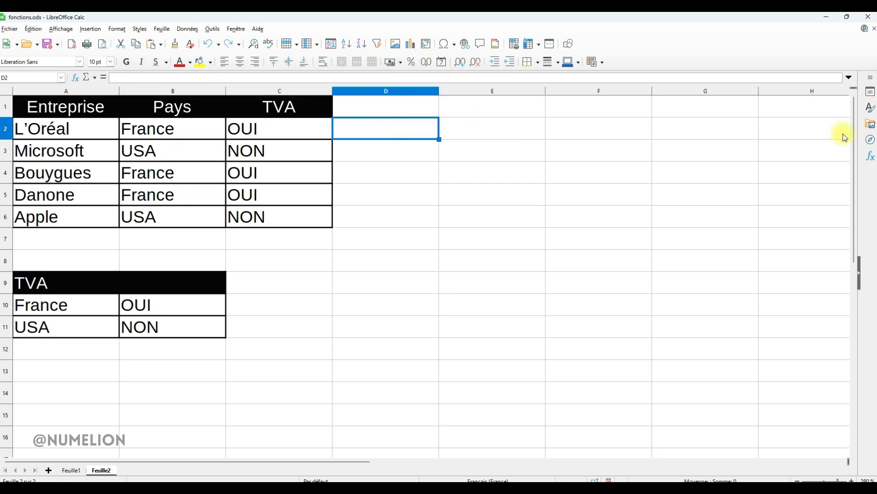
Open the function list and set its category to Toutes to browse every available function.
left_click(871, 157)
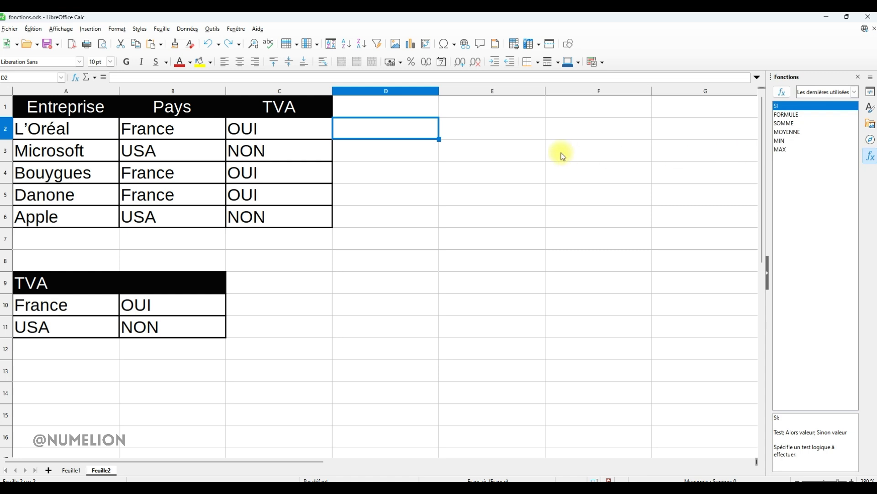
left_click(818, 94)
left_click(822, 93)
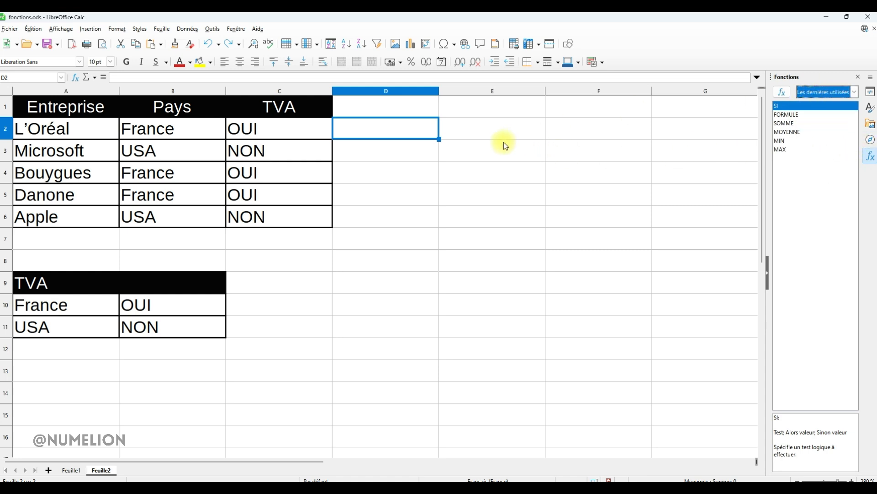
left_click(783, 94)
left_click(827, 91)
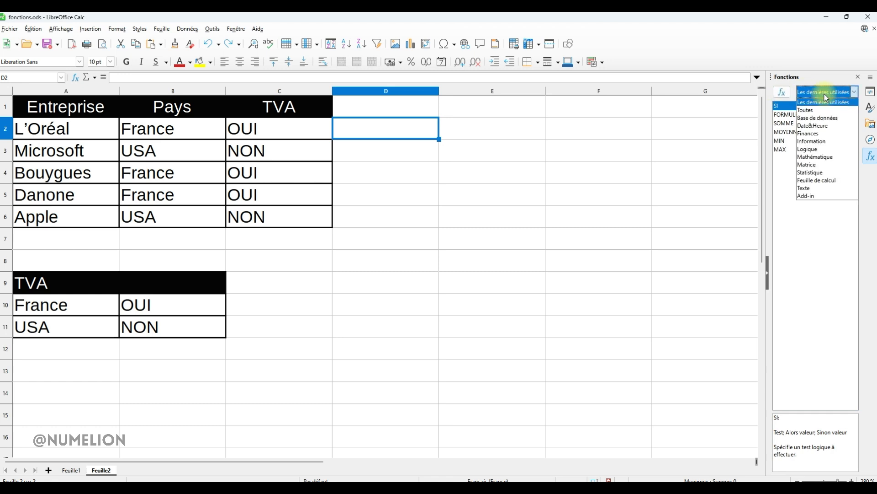
left_click(828, 110)
scroll(803, 231, "down", 15)
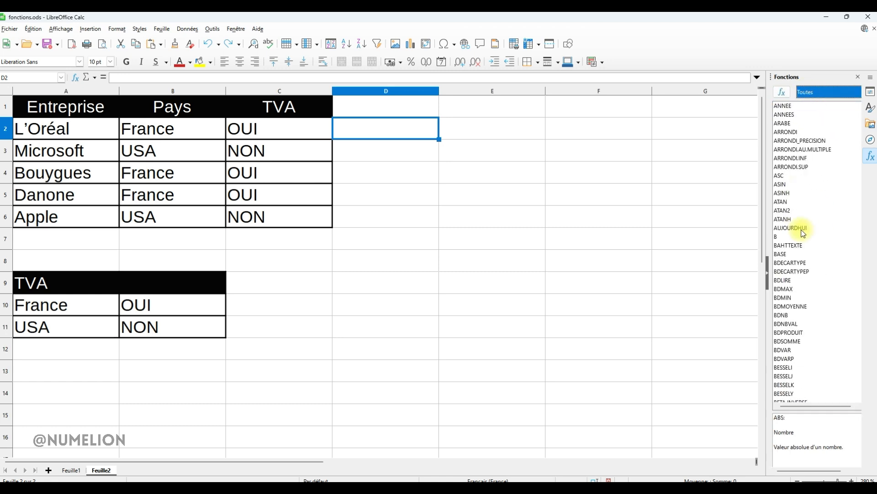
scroll(803, 233, "down", 20)
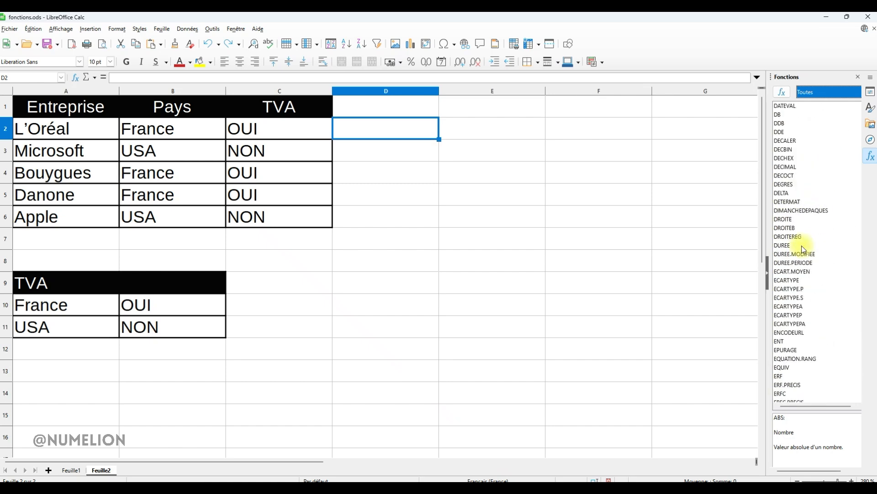
scroll(803, 249, "down", 10)
Try inserting the ABS function in D2 with D4 as its argument, and remove it from the cell.
left_click(784, 92)
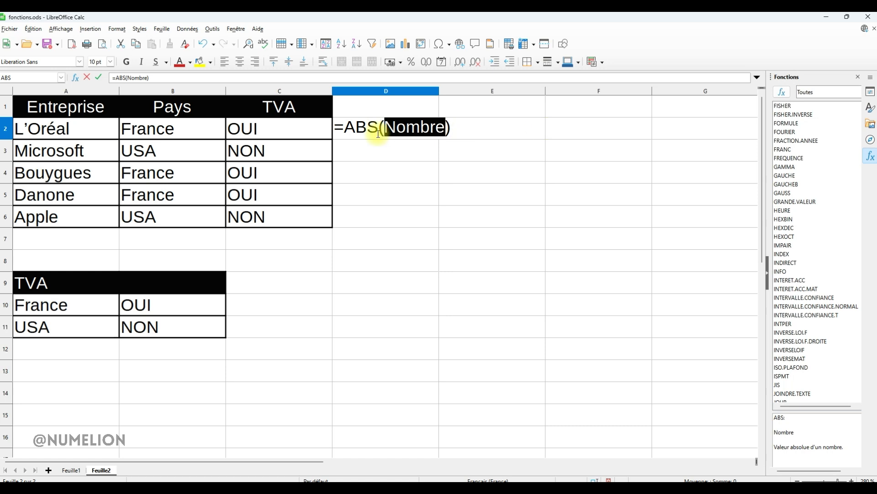
left_click(374, 172)
left_click_drag(408, 128, 260, 132)
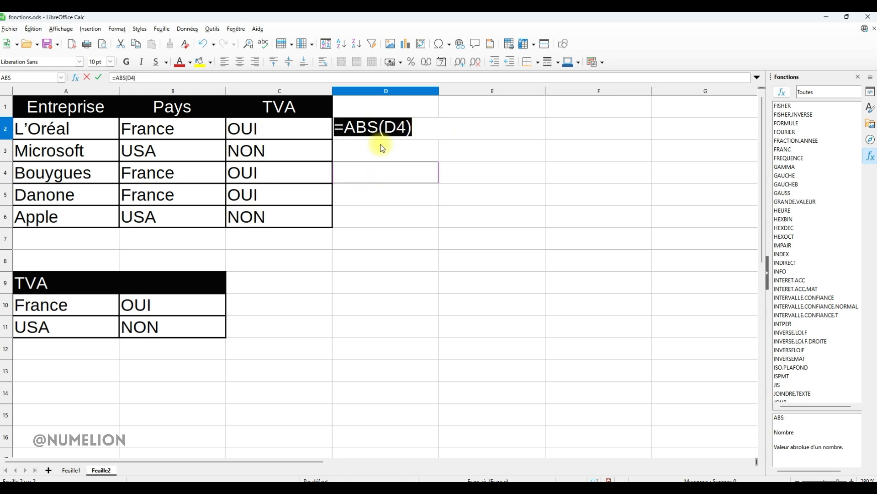
key("BackSpace")
left_click(454, 200)
left_click(417, 122)
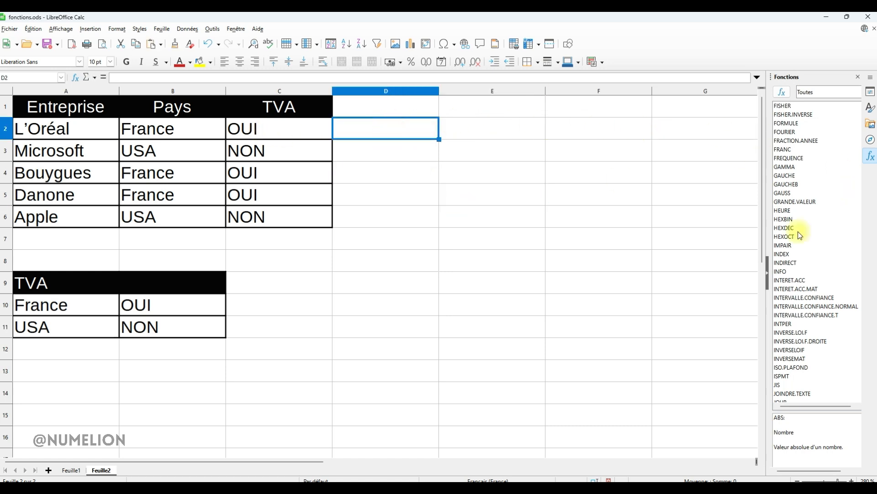
Find the SI function in the complete function list and insert it into D2.
scroll(799, 287, "down", 9)
scroll(799, 294, "down", 11)
left_click(834, 93)
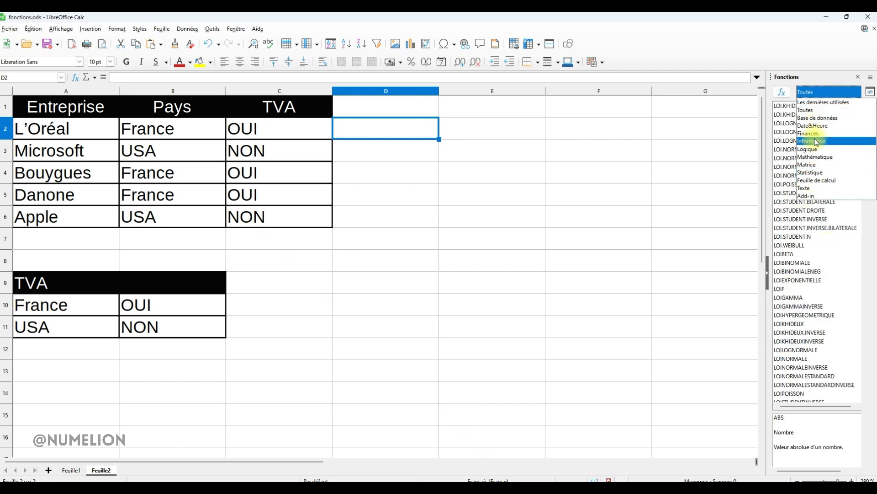
left_click(824, 93)
left_click(816, 93)
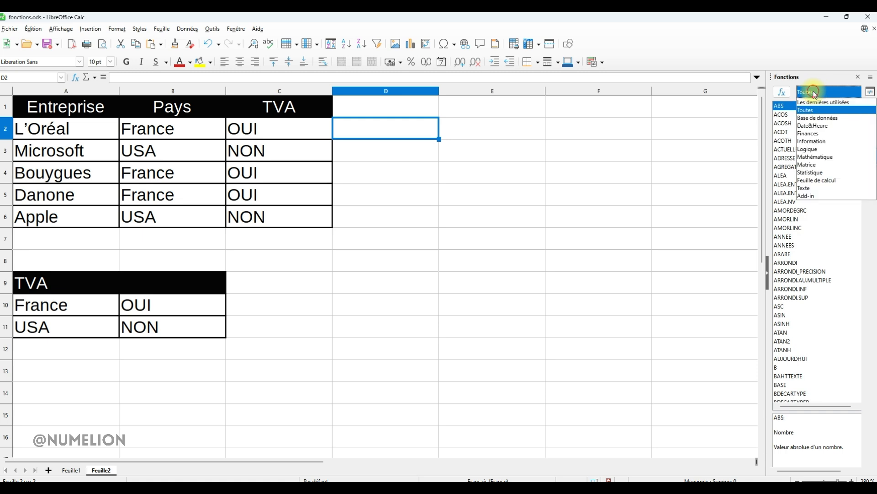
left_click(847, 260)
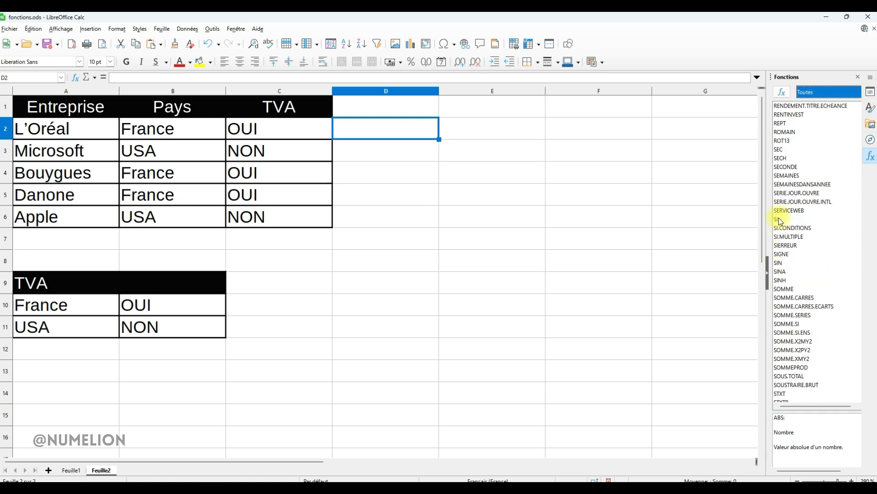
left_click(779, 220)
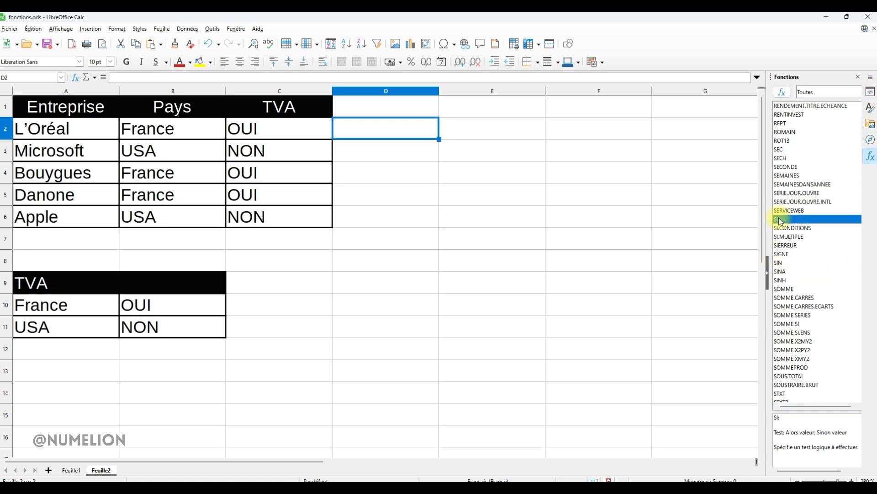
double_click(780, 220)
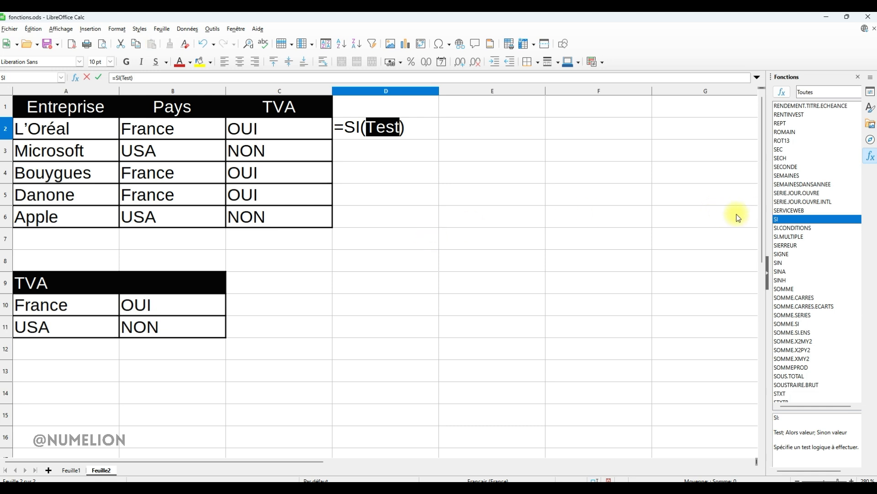
left_click(419, 130)
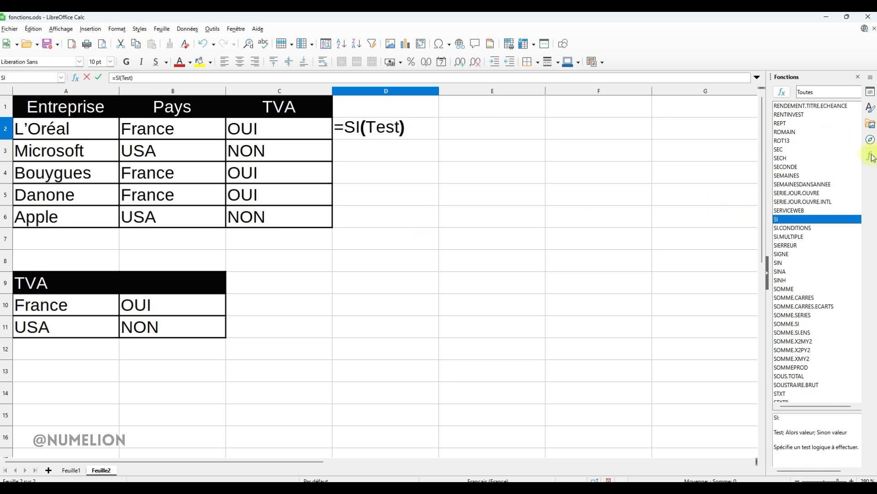